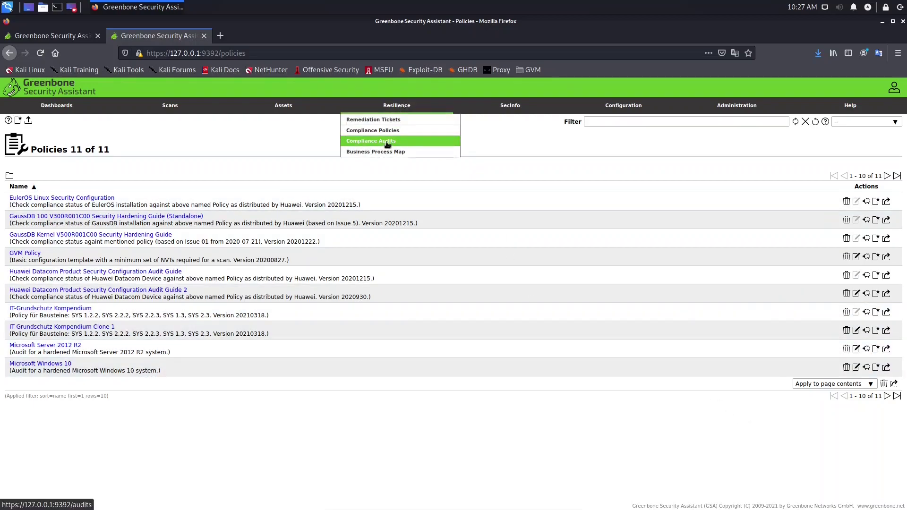
# - Open the Compliance Audits page from the Resilience menu
pyautogui.click(386, 145)
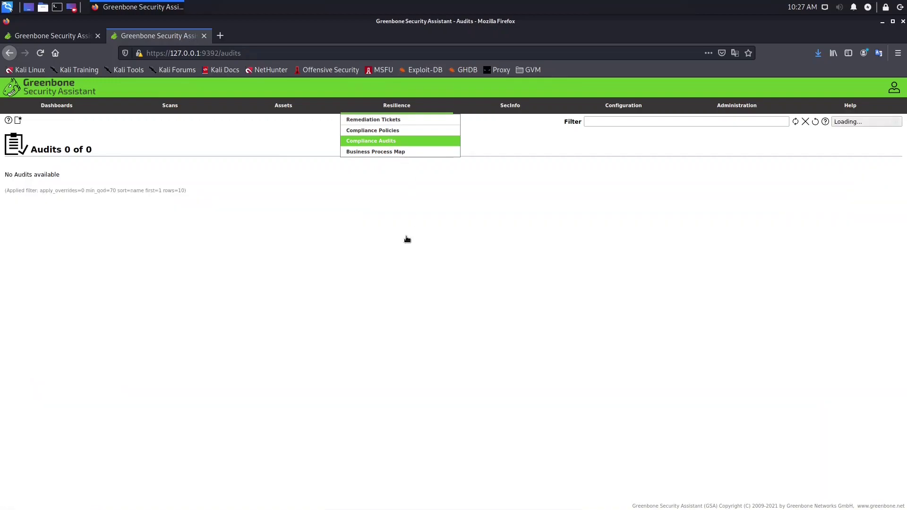
# - Create alterable audit Win 10_Audit on Win 10_Target with OpenVAS Default and the Microsoft Windows 10 policy
pyautogui.click(18, 122)
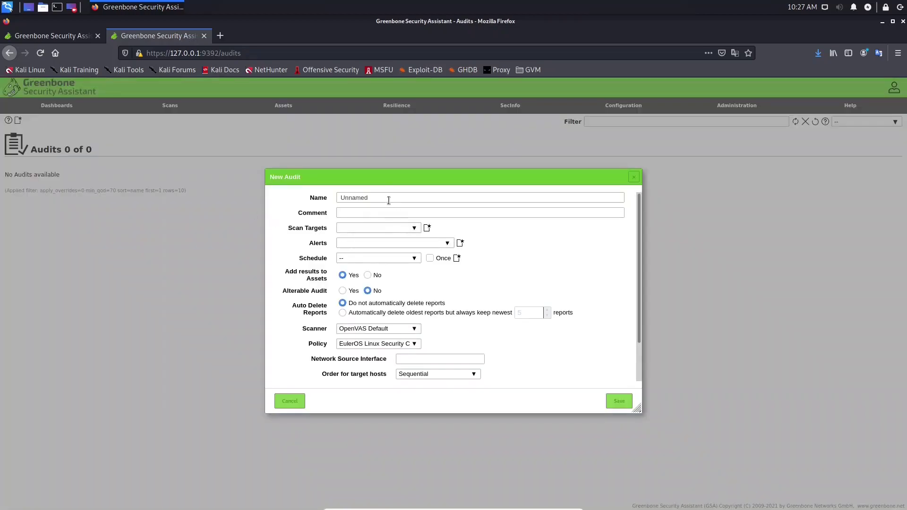
pyautogui.write('Win 10_')
pyautogui.write('Audit')
pyautogui.click(406, 229)
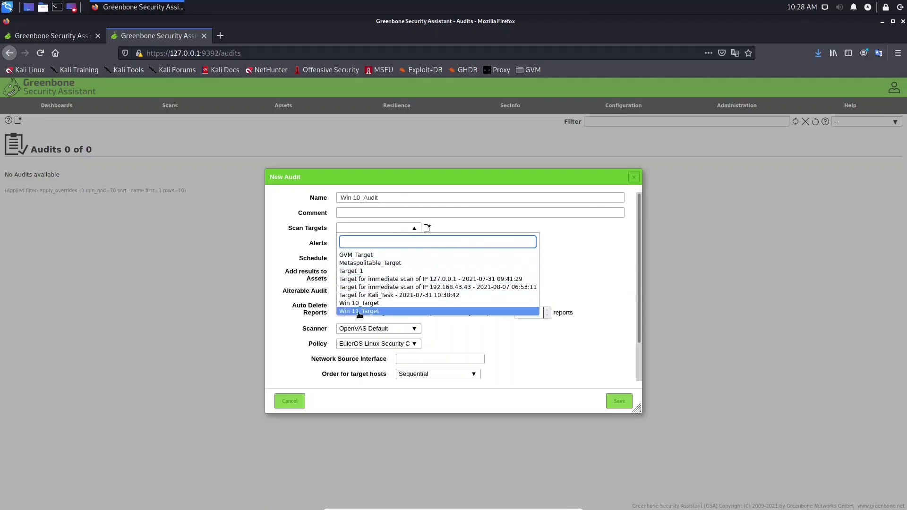
pyautogui.click(373, 306)
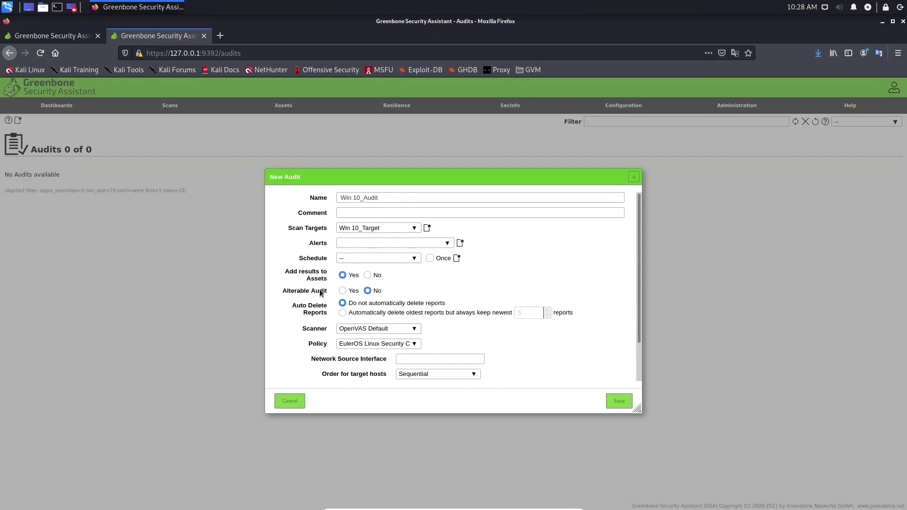
pyautogui.click(342, 291)
pyautogui.scroll(-1, 425, 294)
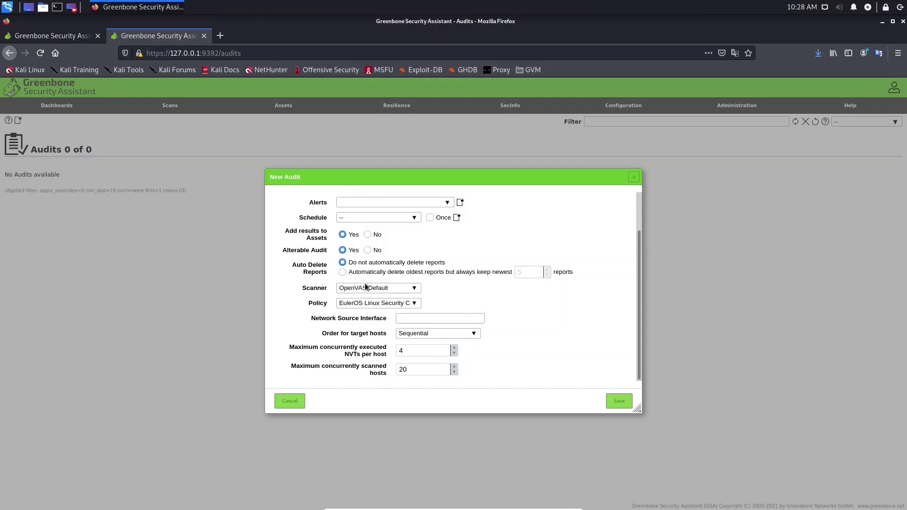
pyautogui.click(415, 288)
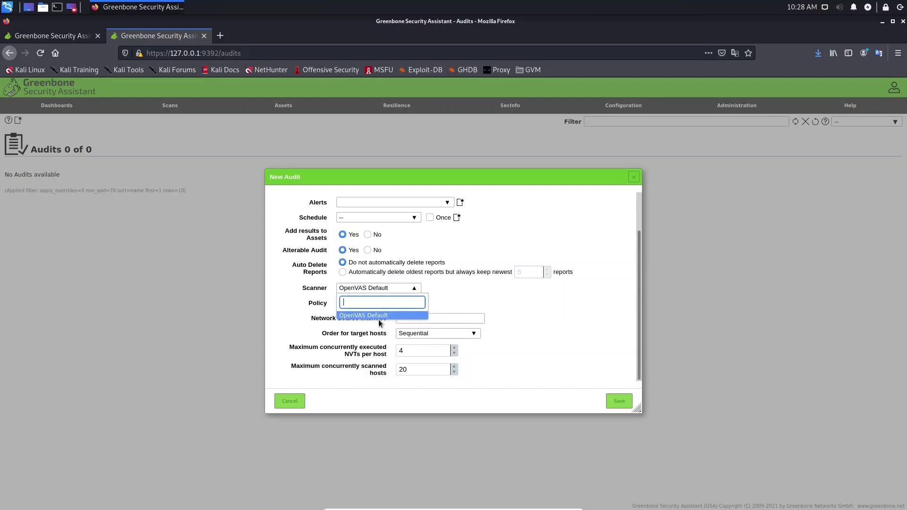
pyautogui.click(380, 317)
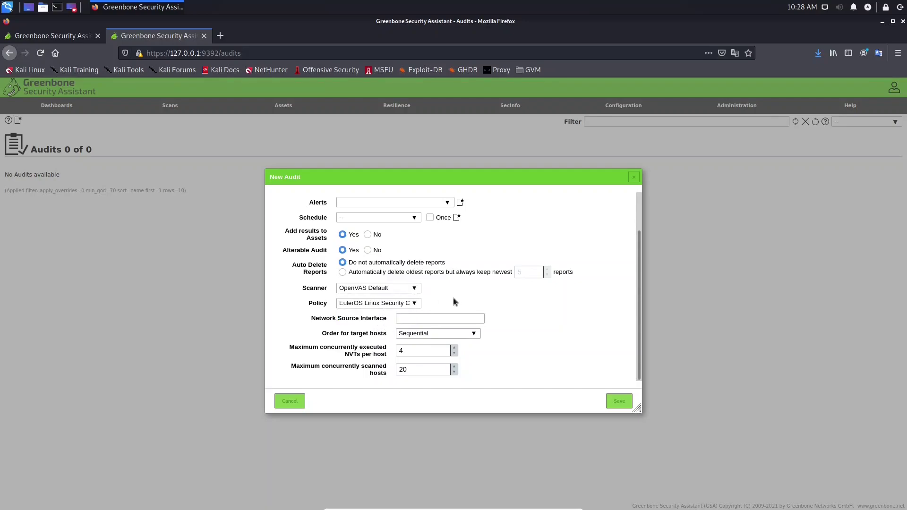
pyautogui.click(415, 303)
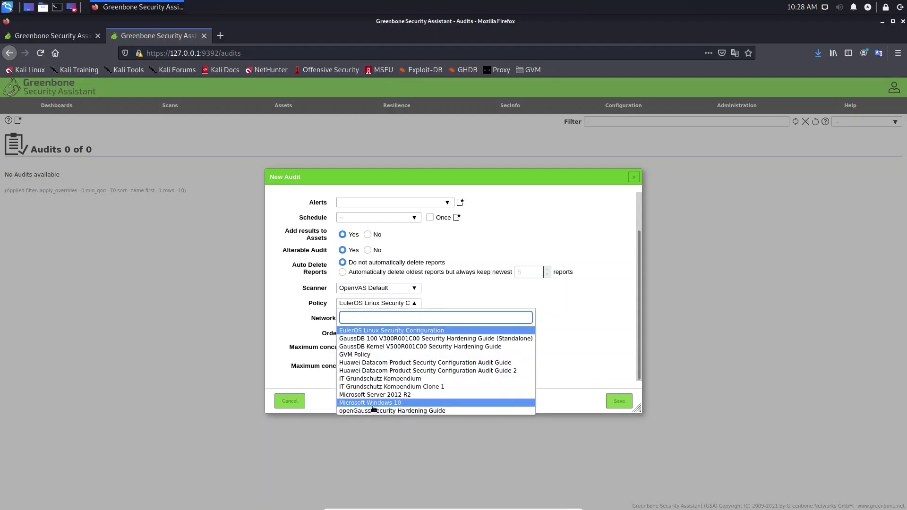
pyautogui.click(403, 406)
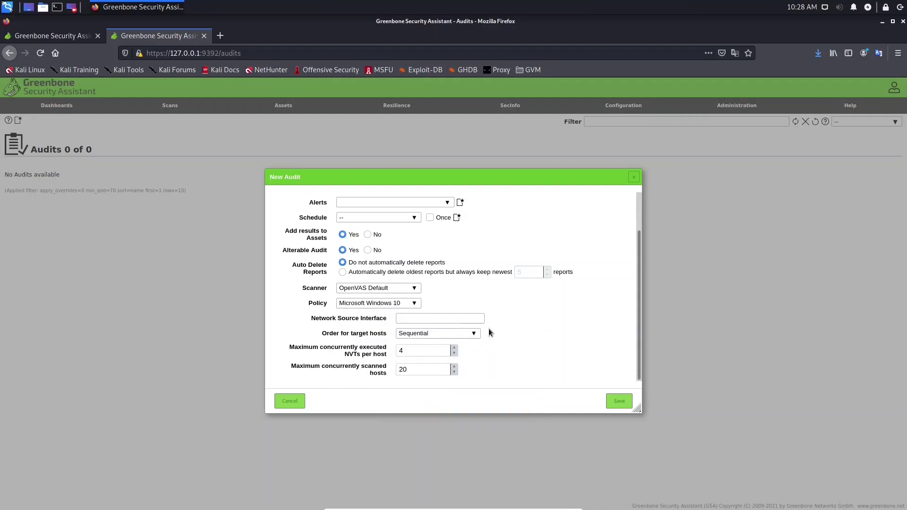
pyautogui.click(621, 406)
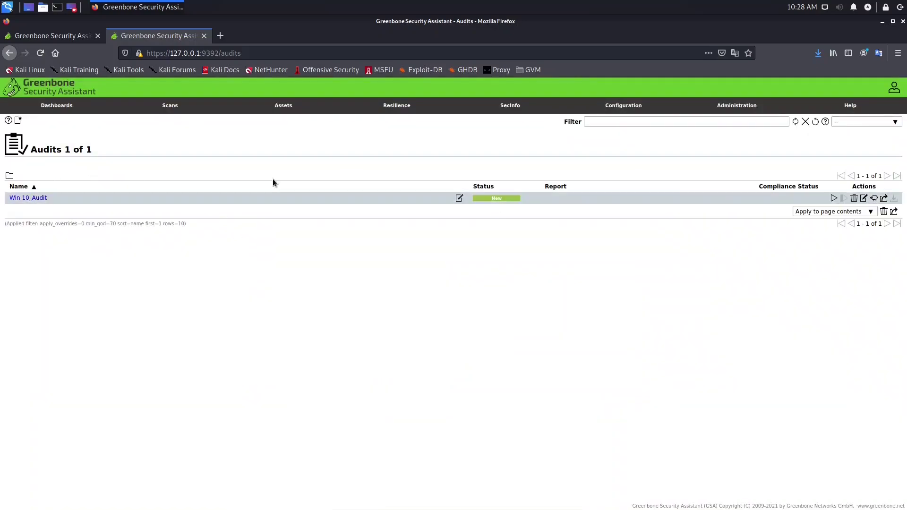
# - Start the Win 10_Audit run
pyautogui.click(833, 198)
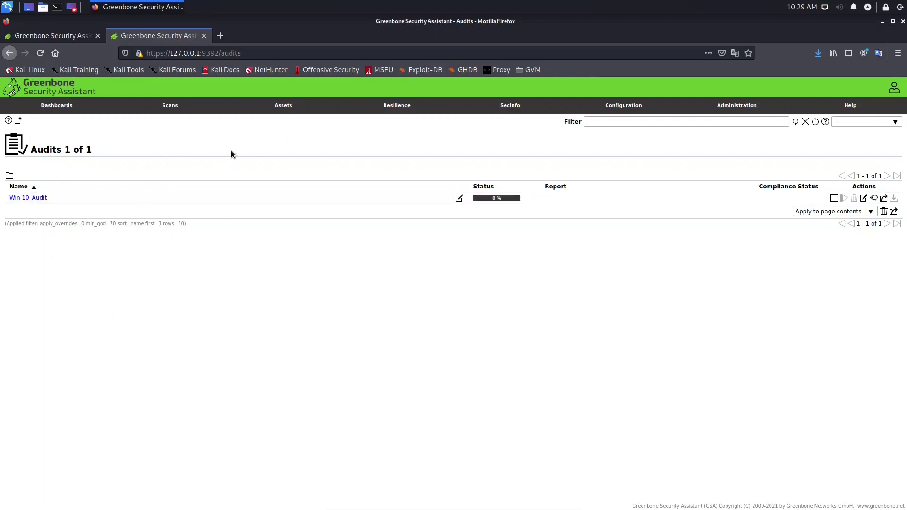
pyautogui.moveTo(395, 105)
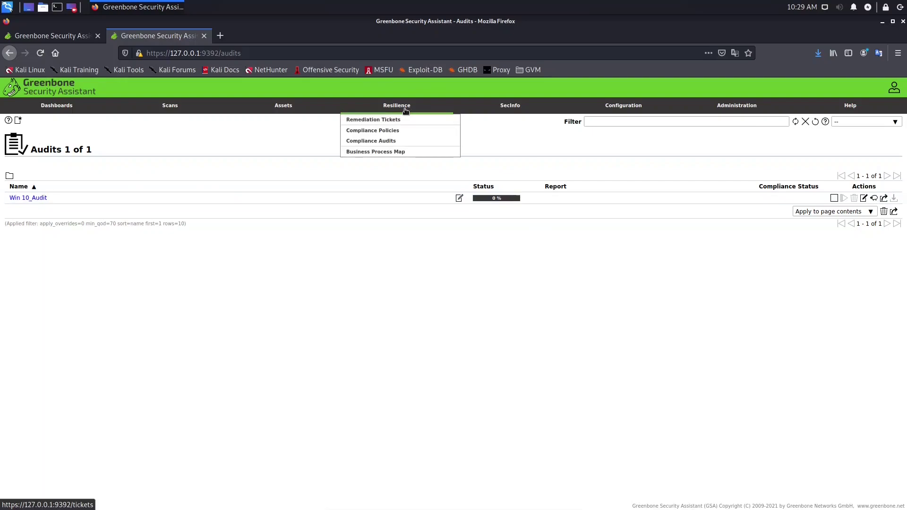
# - Go to the Compliance Policies list
pyautogui.click(406, 135)
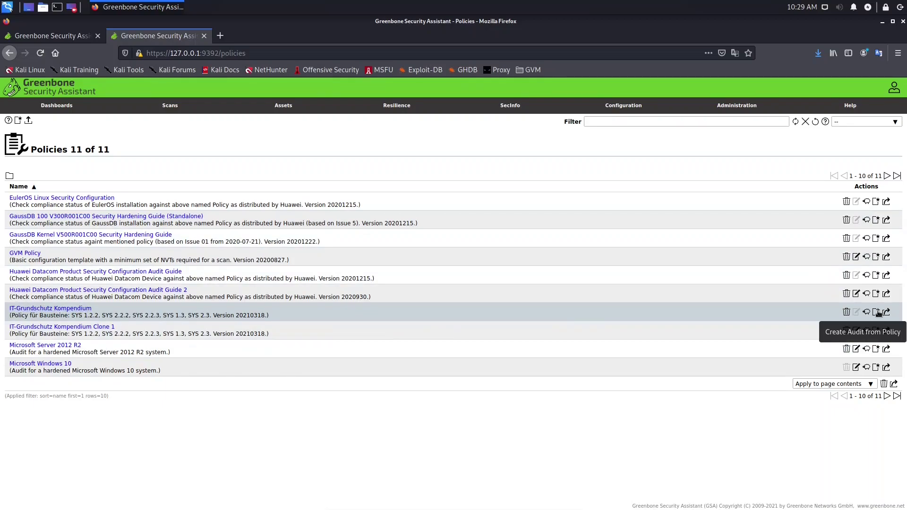
# - Create alterable audit Windows 10 Audit from IT-Grundschutz Kompendium, targeting Win 10_Target
pyautogui.click(875, 312)
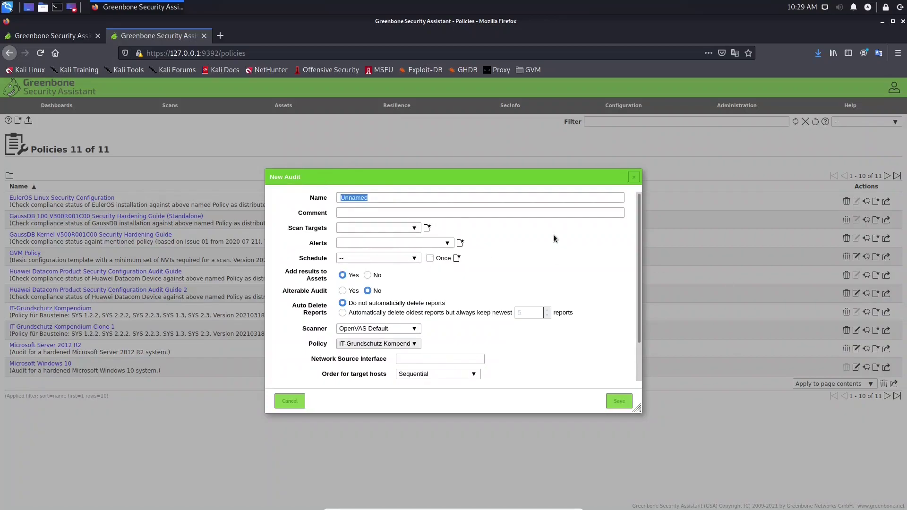
pyautogui.write('Windows 10 Au')
pyautogui.write('dit')
pyautogui.click(372, 227)
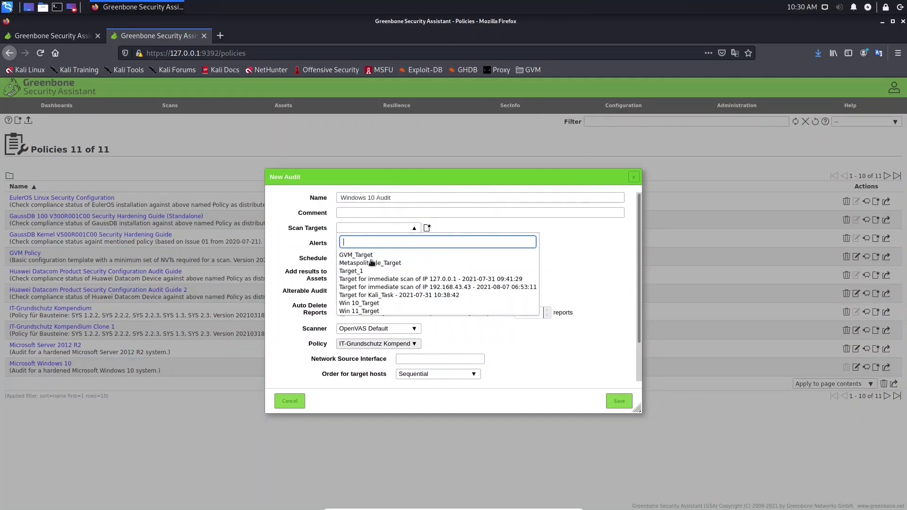
pyautogui.click(382, 304)
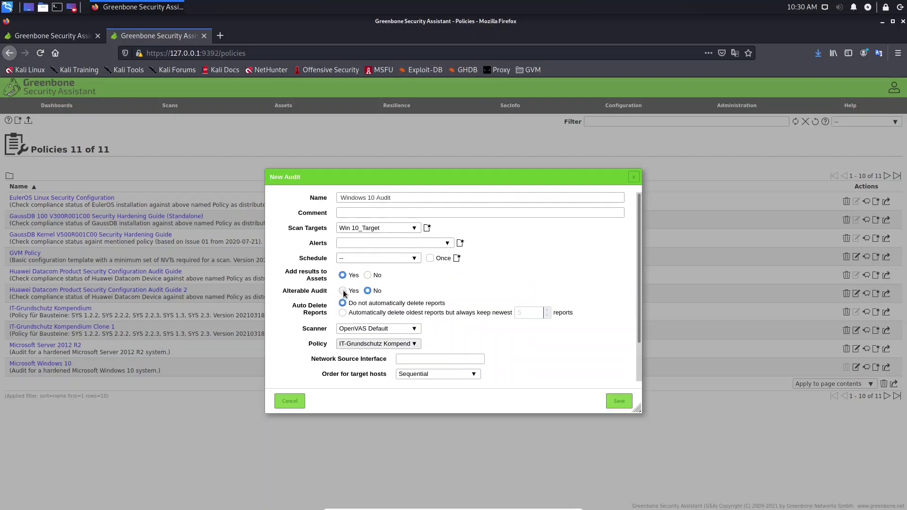
pyautogui.click(343, 290)
pyautogui.scroll(-1, 467, 288)
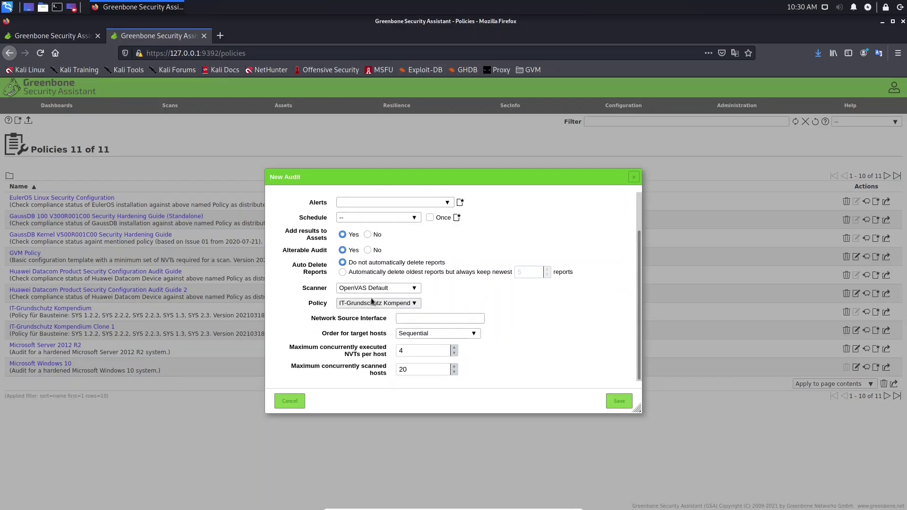
pyautogui.click(613, 400)
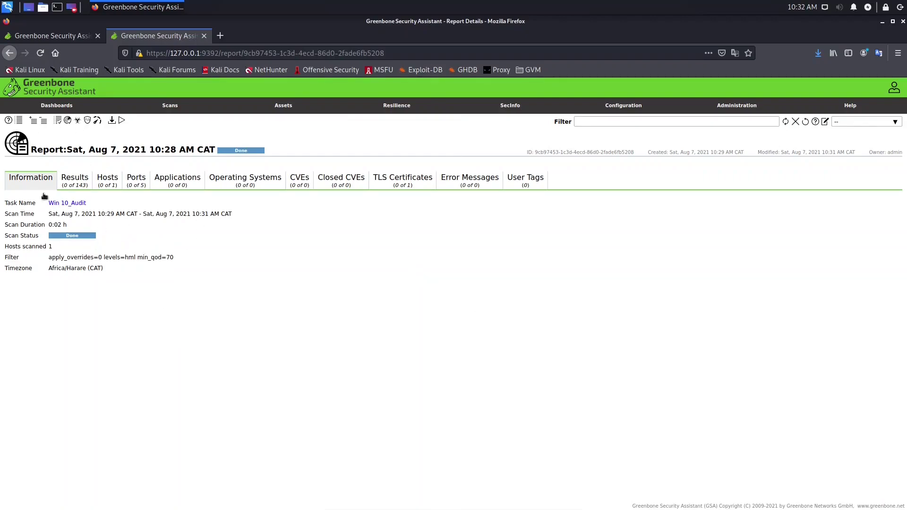
# - Show the Results section of the finished Win 10_Audit report
pyautogui.click(75, 179)
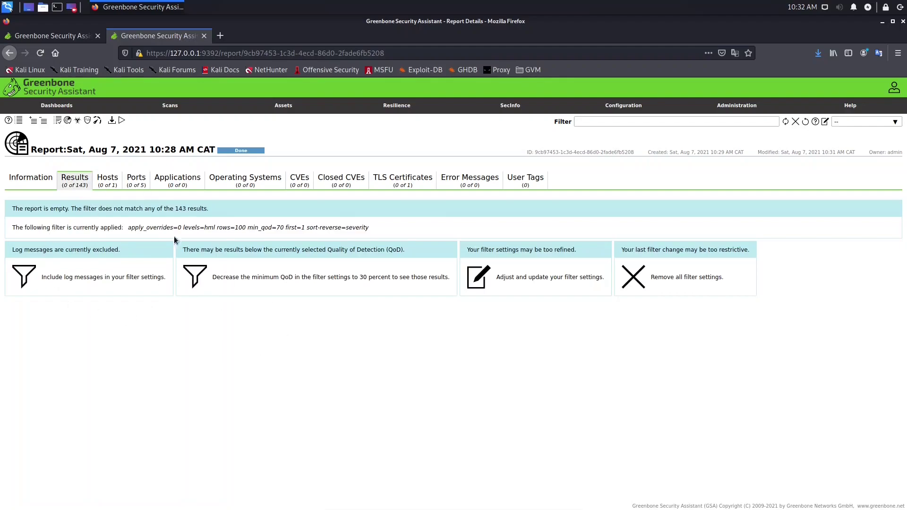
# - Filter results to include log and false positives, apply overrides, and lower minimum QoD to 1%
pyautogui.click(825, 121)
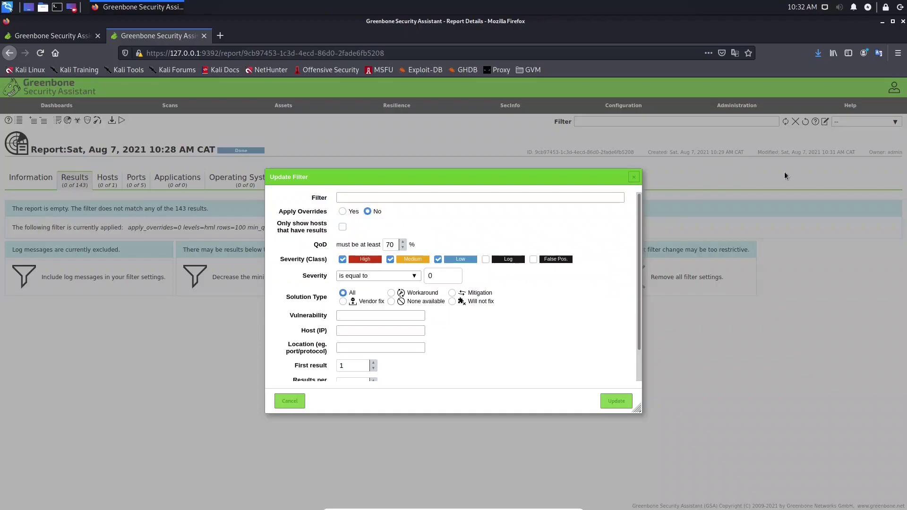
pyautogui.click(485, 260)
pyautogui.click(534, 259)
pyautogui.moveTo(396, 243); pyautogui.dragTo(382, 244)
pyautogui.click(343, 211)
pyautogui.click(615, 402)
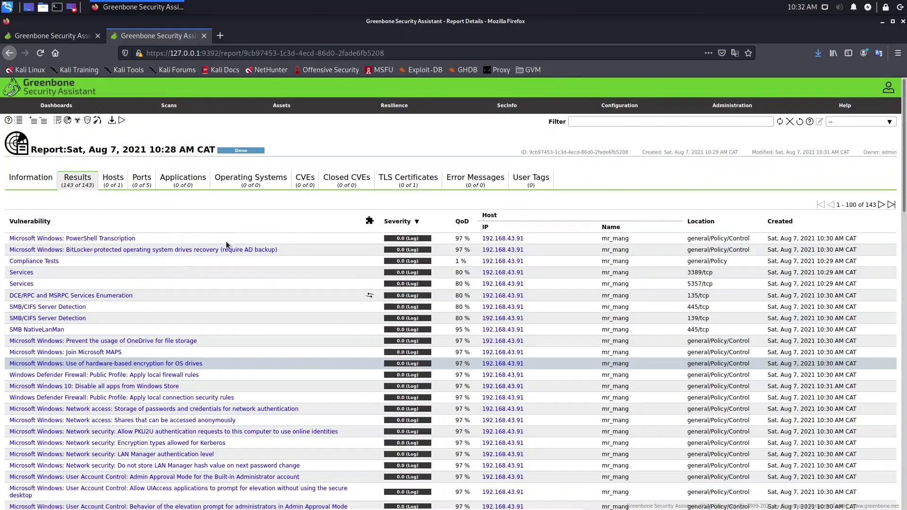
pyautogui.scroll(-3, 279, 300)
pyautogui.scroll(-5, 278, 300)
pyautogui.scroll(-5, 328, 332)
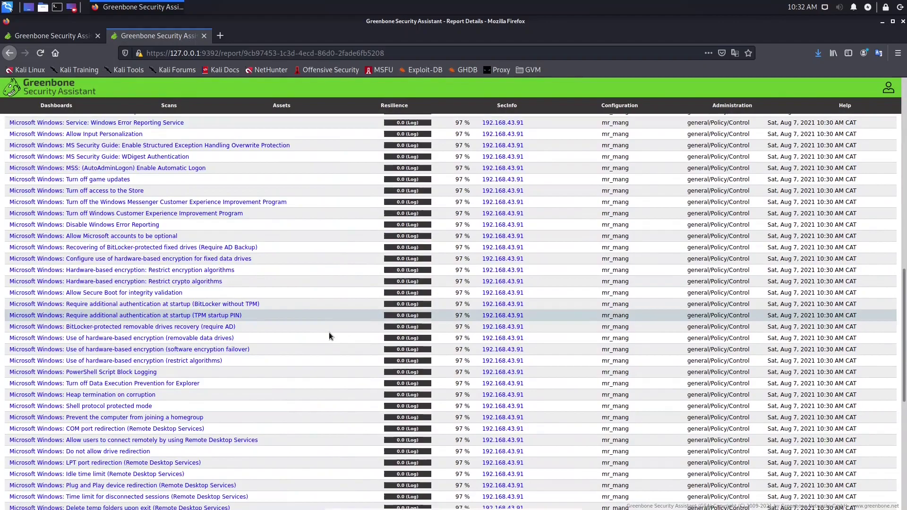
pyautogui.scroll(-5, 328, 332)
pyautogui.scroll(5, 328, 335)
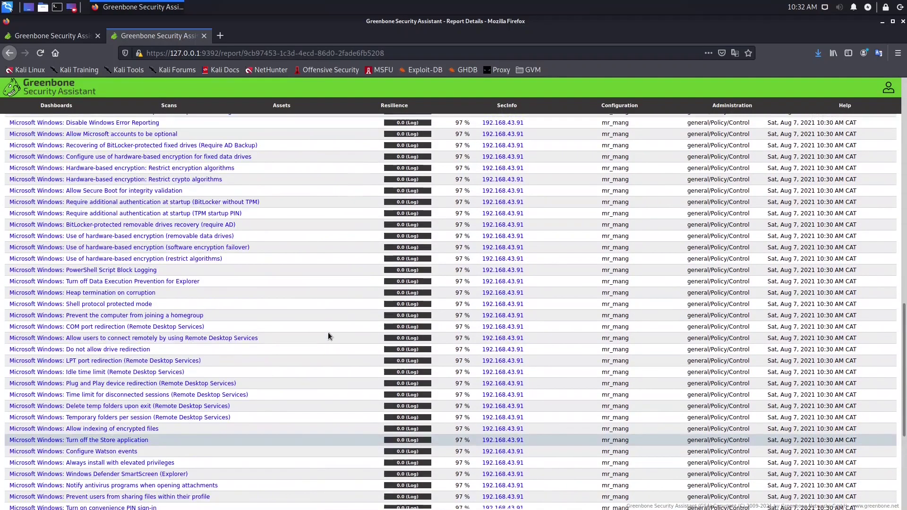
pyautogui.scroll(7, 328, 335)
pyautogui.scroll(5, 327, 336)
pyautogui.scroll(3, 328, 336)
pyautogui.scroll(-4, 156, 410)
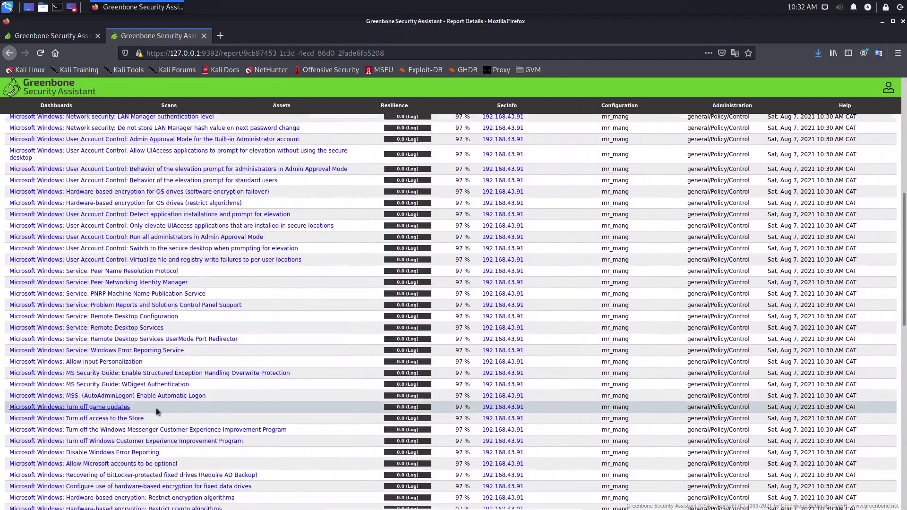
pyautogui.scroll(-6, 149, 403)
pyautogui.scroll(10, 135, 350)
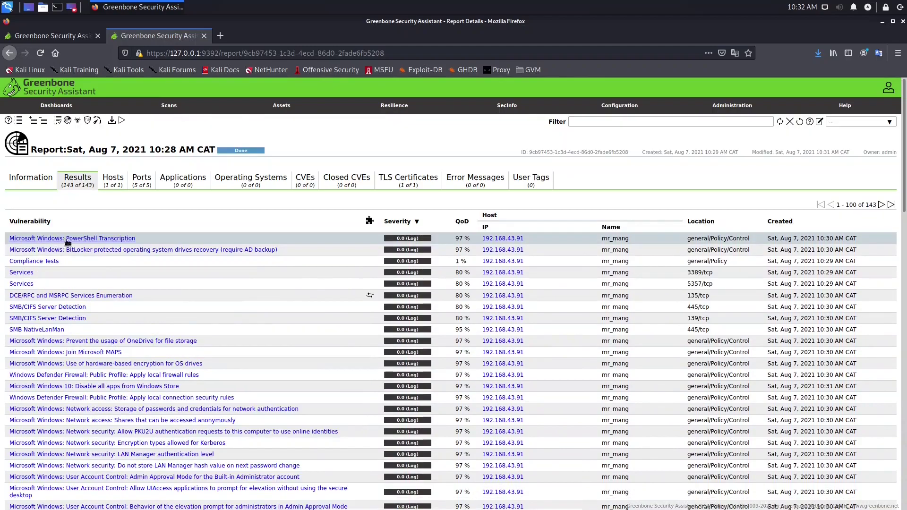
pyautogui.click(113, 240)
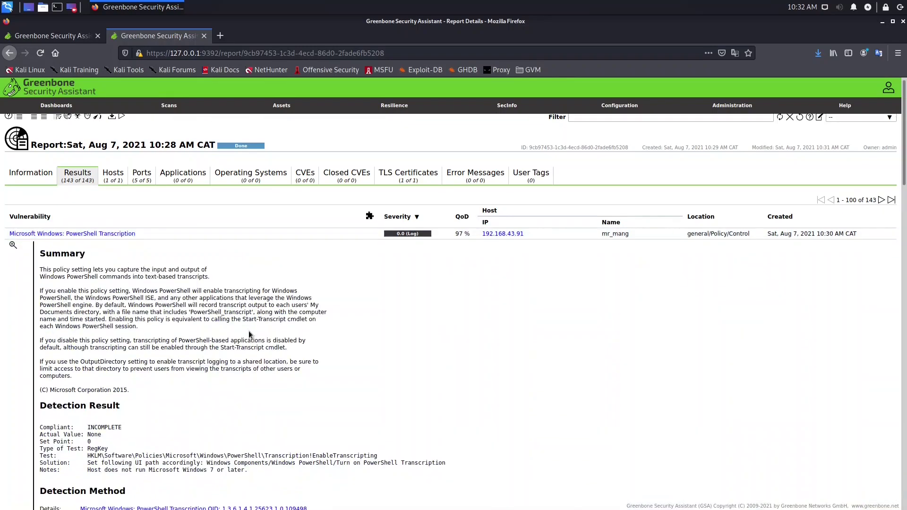
pyautogui.scroll(-2, 249, 331)
pyautogui.moveTo(41, 193); pyautogui.dragTo(267, 327)
pyautogui.scroll(-2, 276, 334)
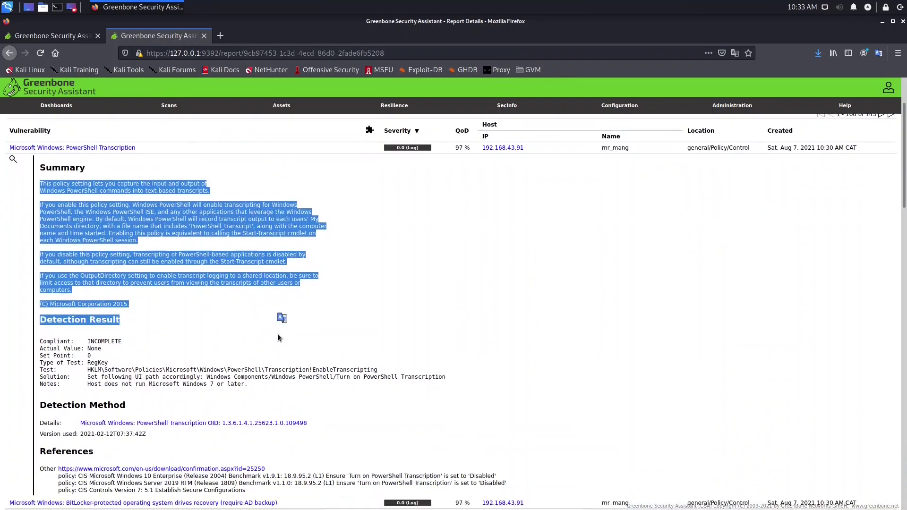
pyautogui.click(138, 314)
pyautogui.scroll(3, 138, 314)
pyautogui.scroll(2, 85, 227)
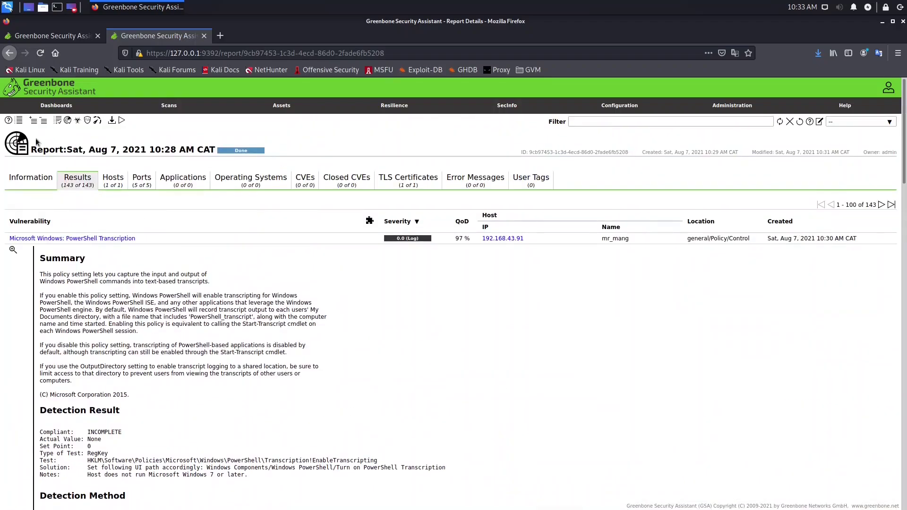
pyautogui.click(33, 121)
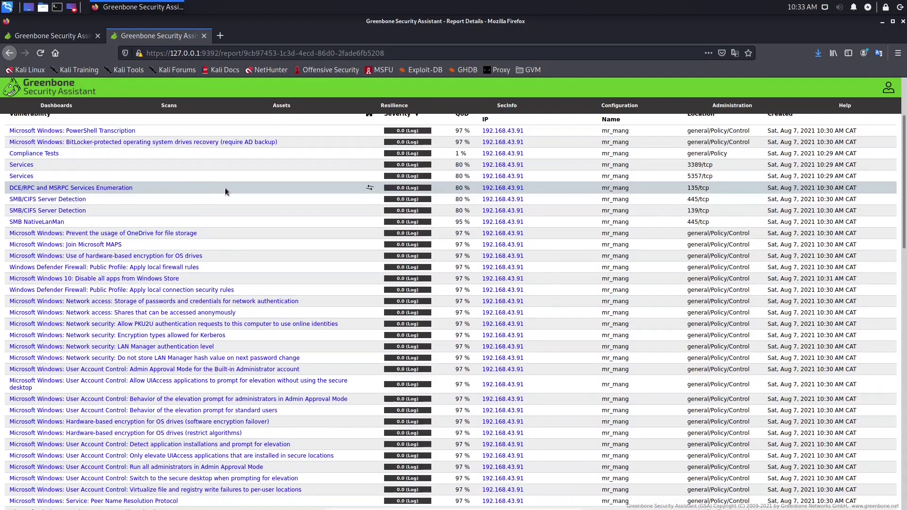
pyautogui.scroll(-3, 226, 213)
pyautogui.scroll(-3, 230, 263)
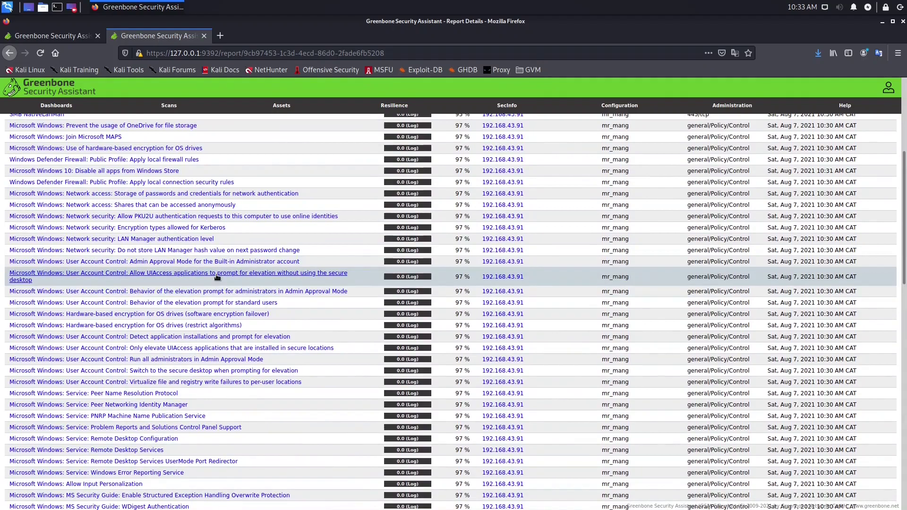
pyautogui.click(217, 278)
pyautogui.scroll(-1, 283, 304)
pyautogui.scroll(4, 283, 305)
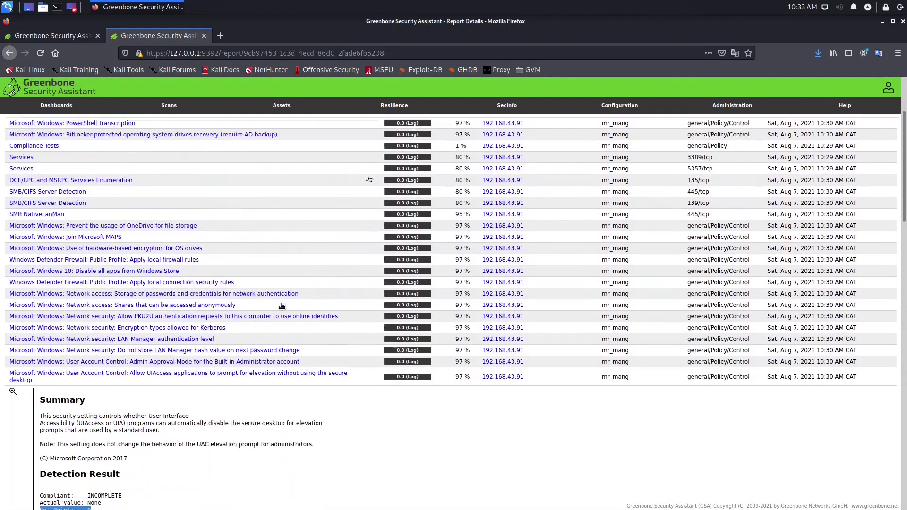
pyautogui.scroll(2, 281, 306)
pyautogui.scroll(-3, 102, 376)
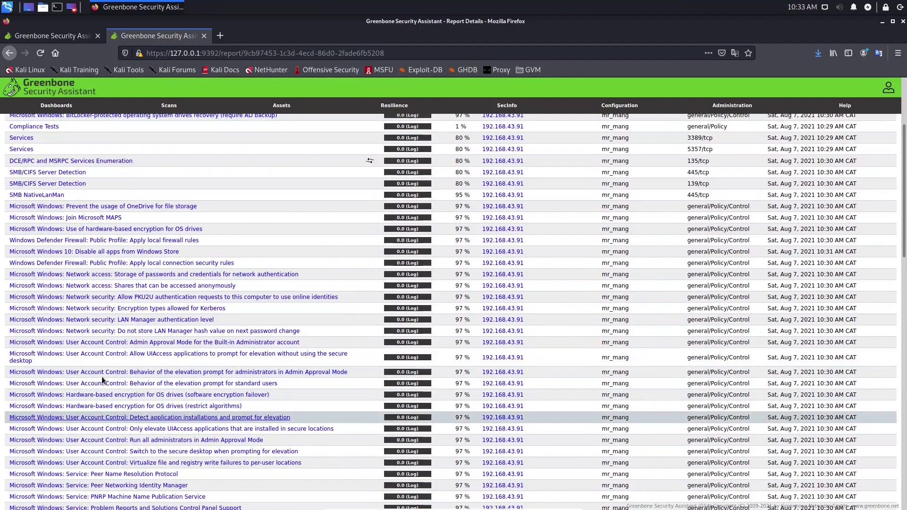
pyautogui.scroll(-4, 302, 351)
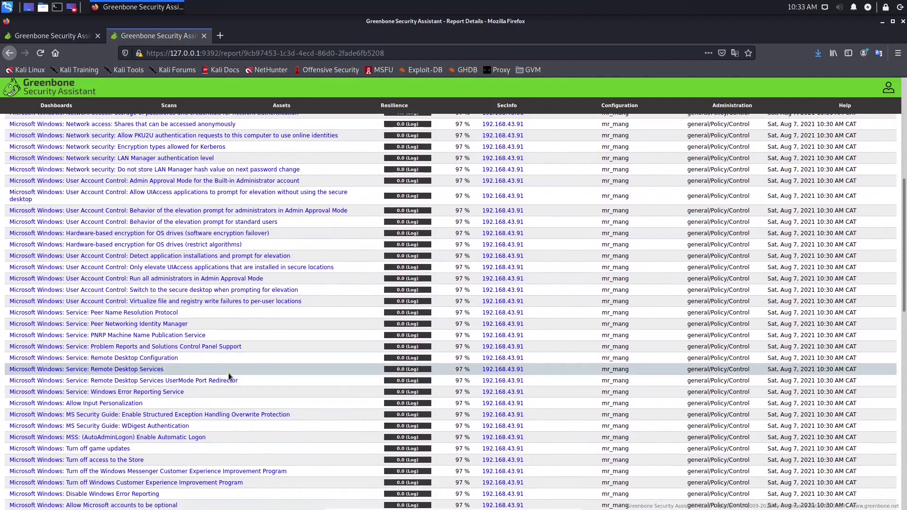
pyautogui.scroll(-2, 235, 412)
pyautogui.scroll(-2, 241, 380)
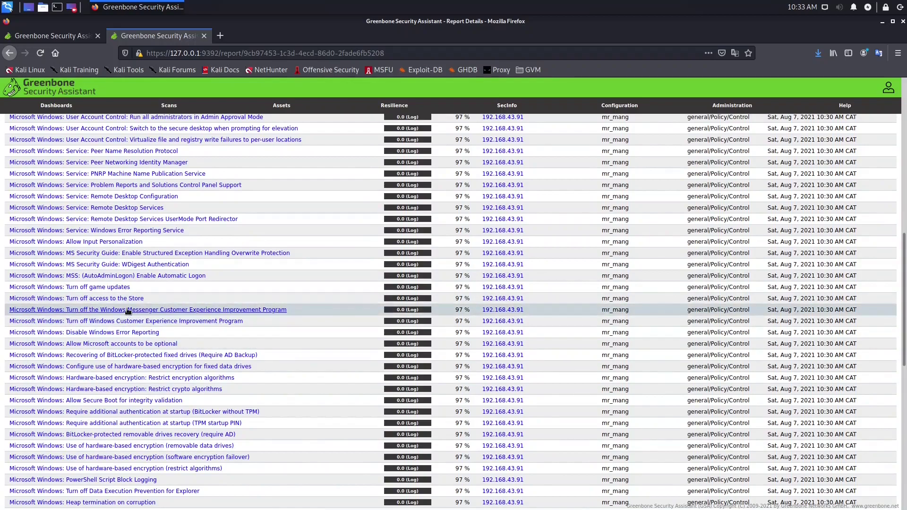
pyautogui.scroll(5, 243, 312)
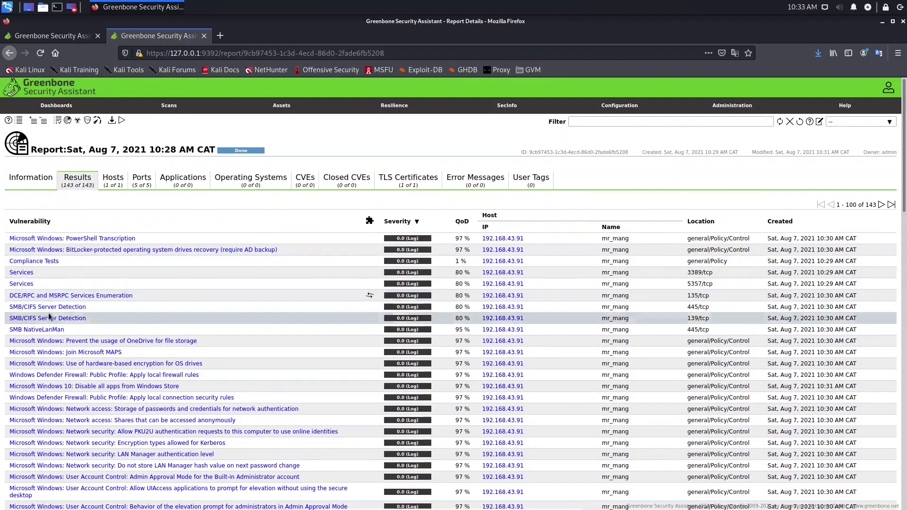
# - Export the filtered Win 10_Audit report as a PDF and save it to disk
pyautogui.click(111, 122)
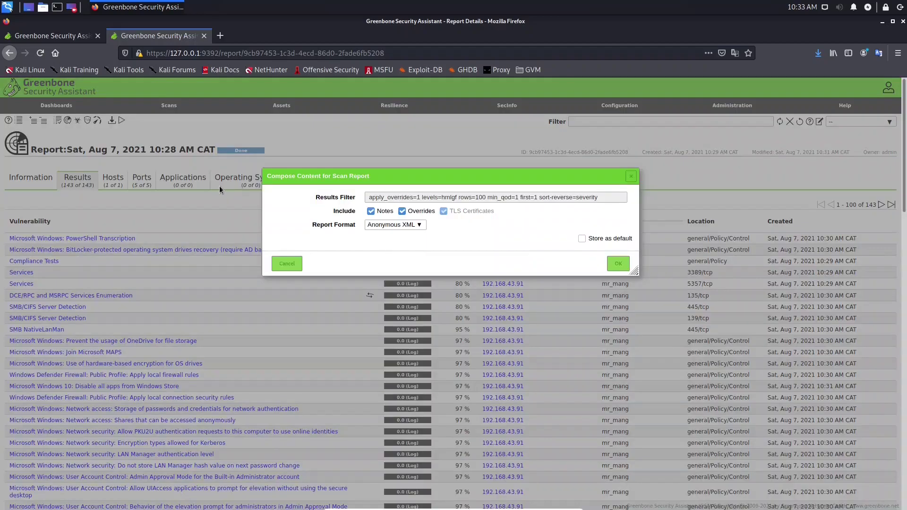
pyautogui.click(421, 225)
pyautogui.click(389, 275)
pyautogui.click(618, 264)
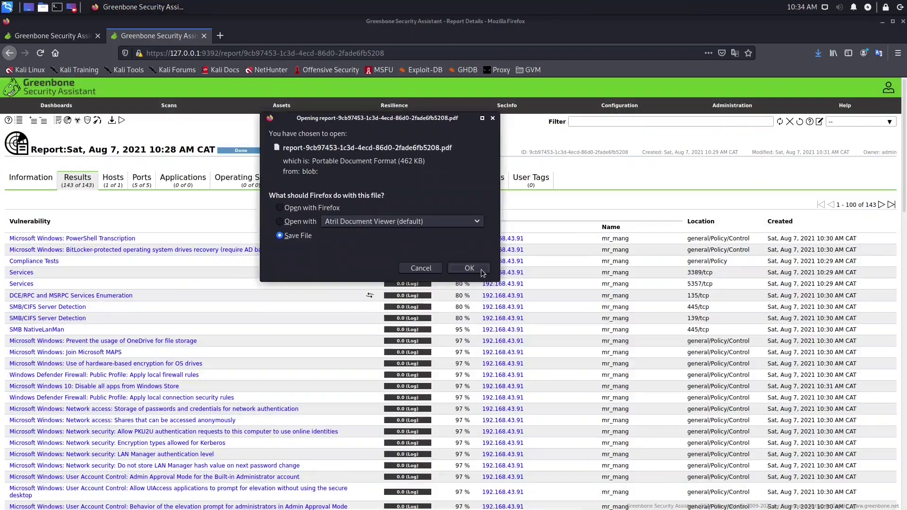
pyautogui.click(473, 268)
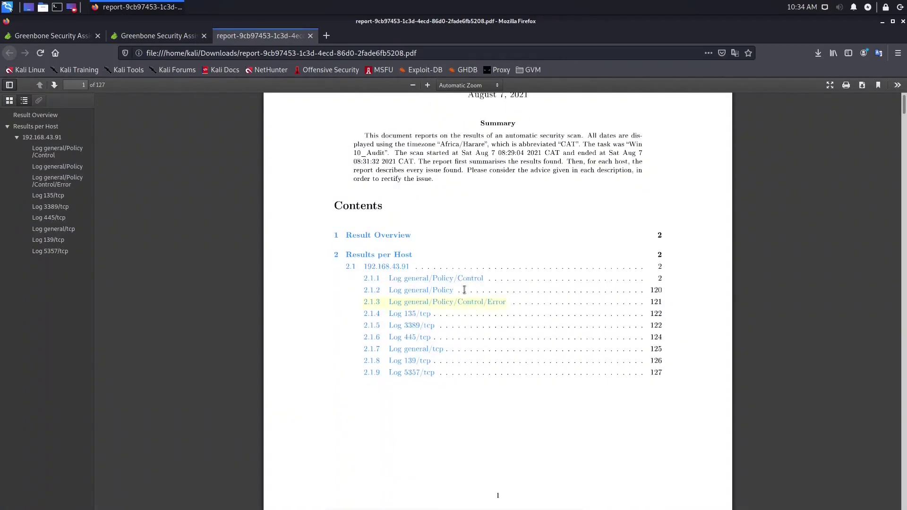
pyautogui.scroll(-10, 460, 375)
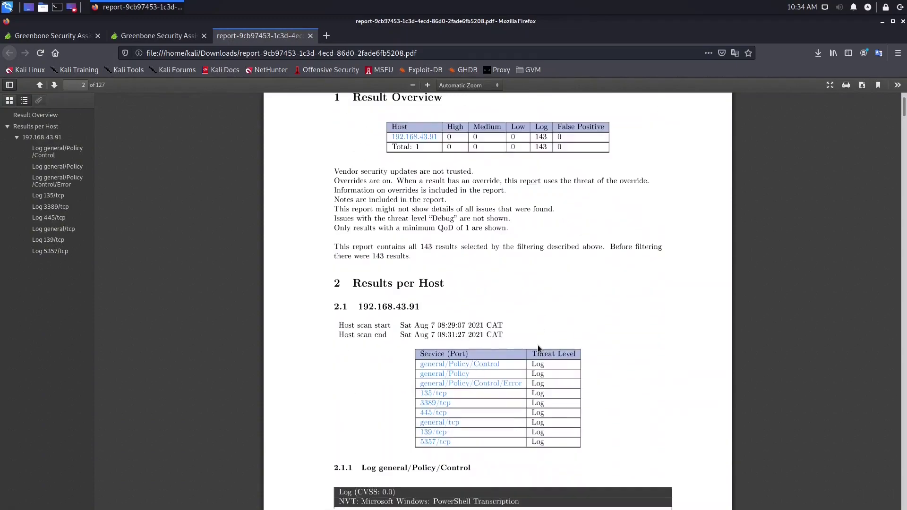
pyautogui.scroll(-3, 537, 345)
pyautogui.scroll(-8, 540, 333)
pyautogui.scroll(-8, 540, 330)
pyautogui.scroll(-7, 539, 330)
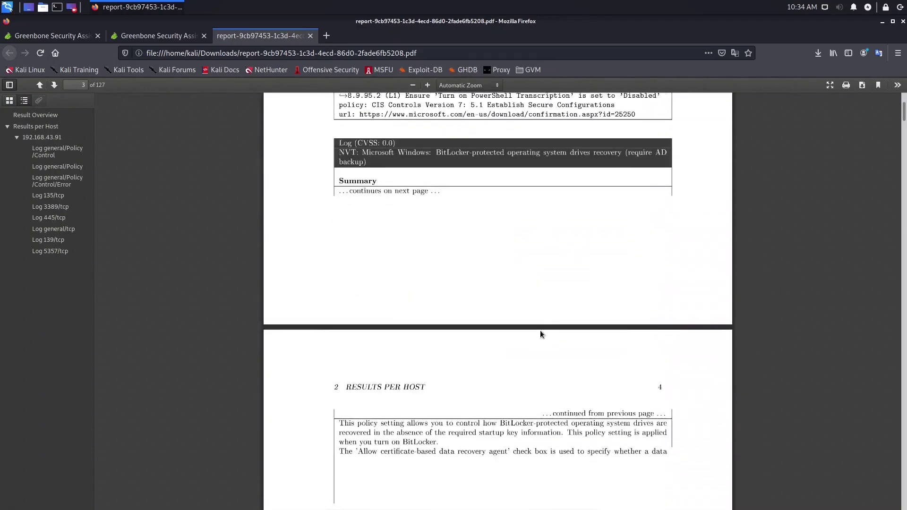
pyautogui.scroll(-7, 539, 330)
pyautogui.scroll(-10, 540, 331)
pyautogui.scroll(-4, 541, 346)
pyautogui.scroll(-4, 539, 366)
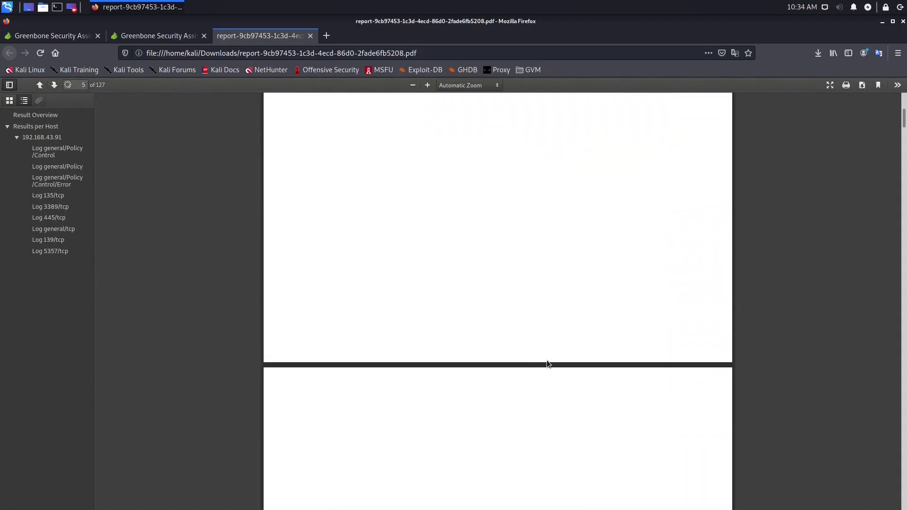
pyautogui.scroll(7, 546, 351)
pyautogui.scroll(5, 539, 355)
# - Return from the PDF viewer to the Greenbone report results
pyautogui.click(145, 36)
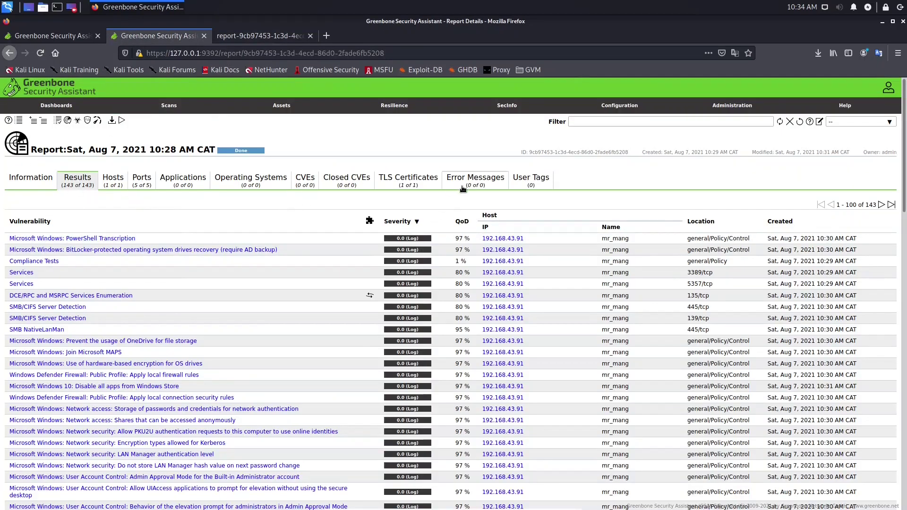
pyautogui.scroll(-2, 355, 241)
pyautogui.scroll(-6, 408, 253)
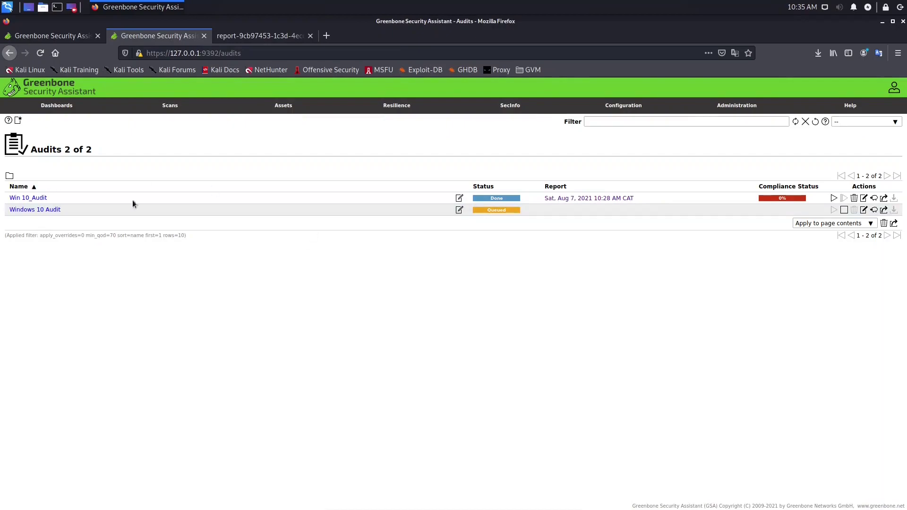